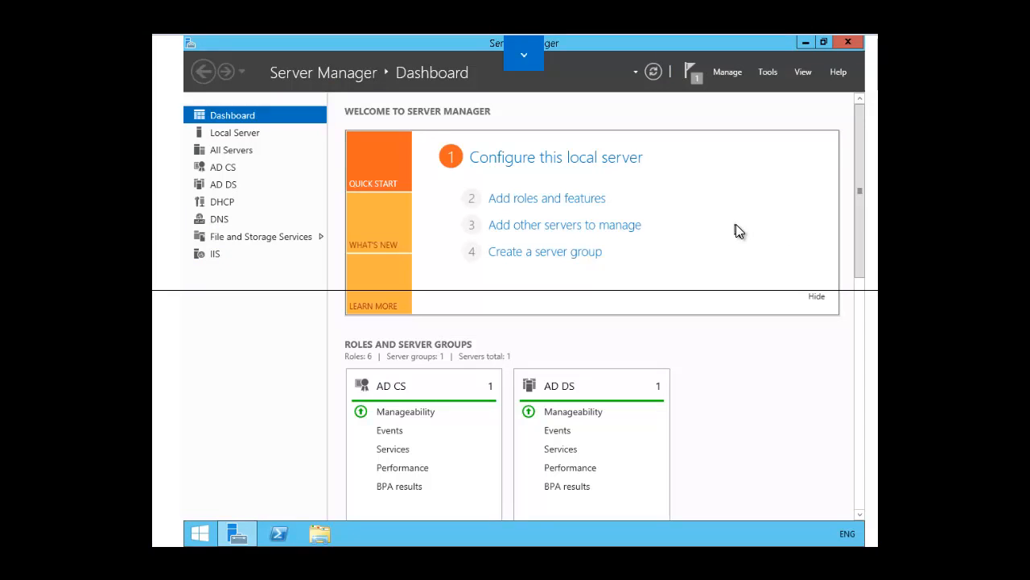
Step: Open File Server Resource Manager and show the quota templates under Quota Management
{"action": "left_click", "coordinate": [766, 71]}
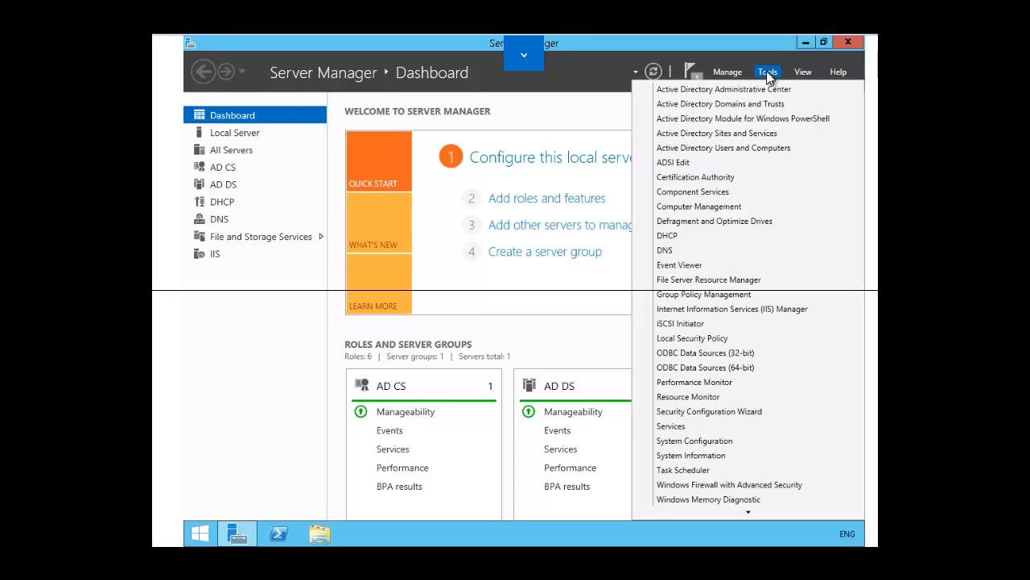
{"action": "left_click", "coordinate": [715, 280]}
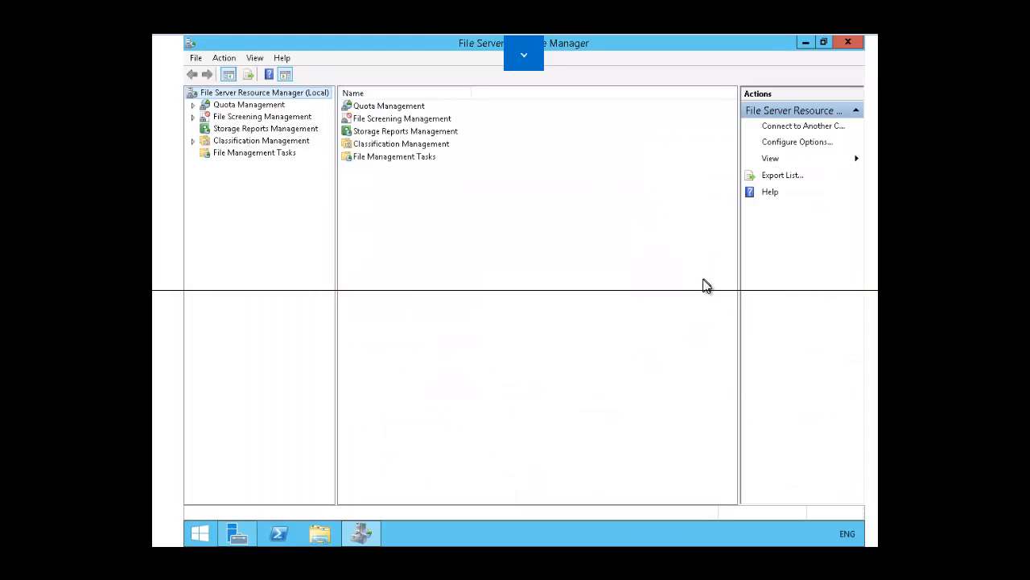
{"action": "left_click", "coordinate": [190, 105]}
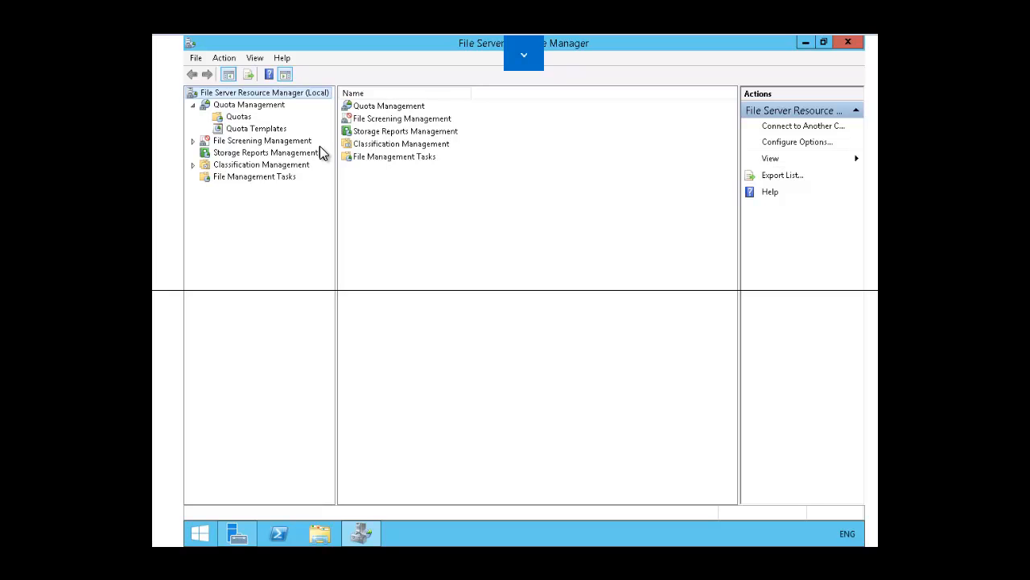
{"action": "left_click", "coordinate": [242, 131]}
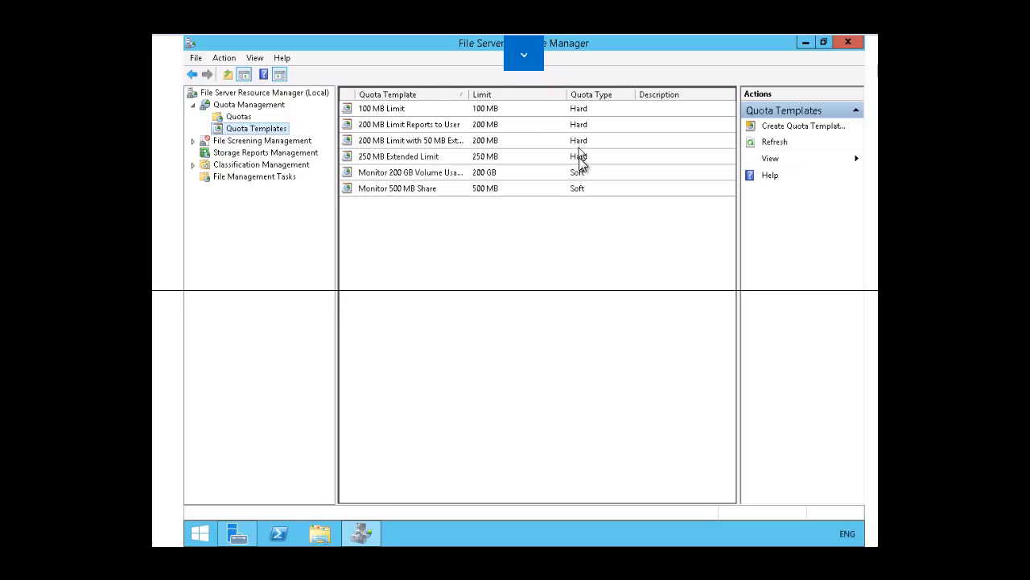
Step: Inspect the properties of the 100 MB Limit and 200 MB Limit Reports to User templates
{"action": "double_click", "coordinate": [380, 109]}
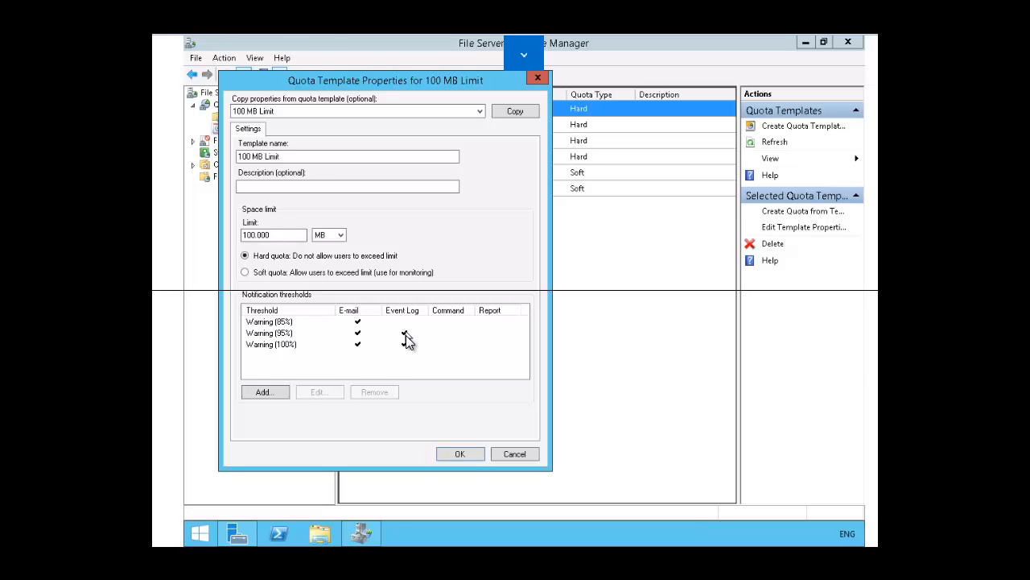
{"action": "left_click", "coordinate": [509, 456]}
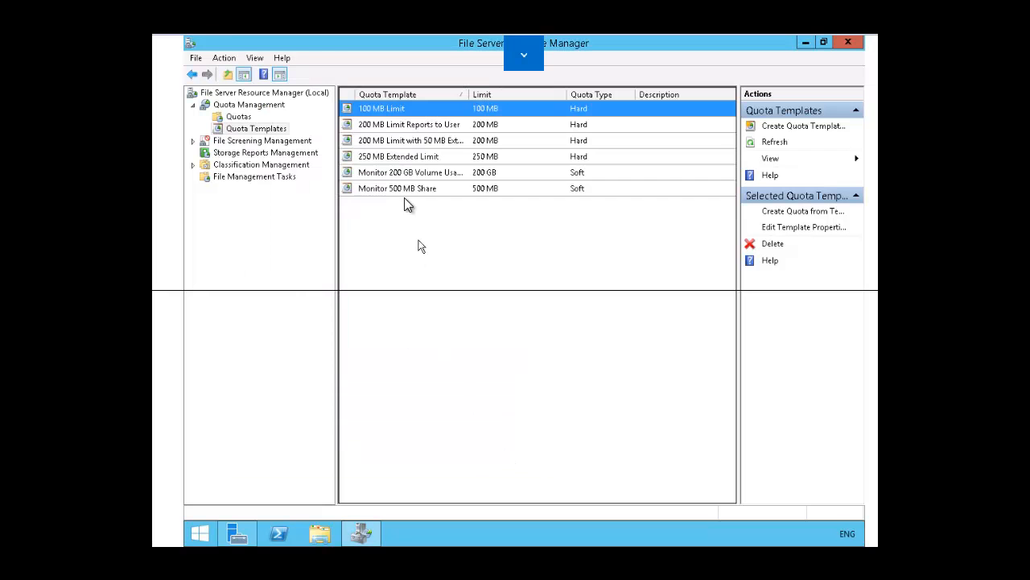
{"action": "double_click", "coordinate": [369, 125]}
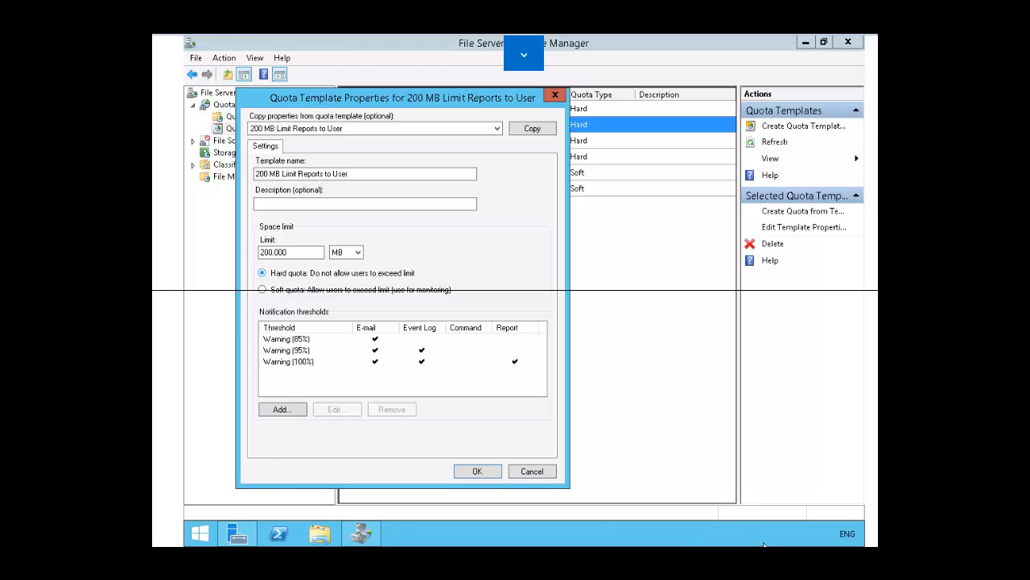
{"action": "left_click", "coordinate": [527, 471]}
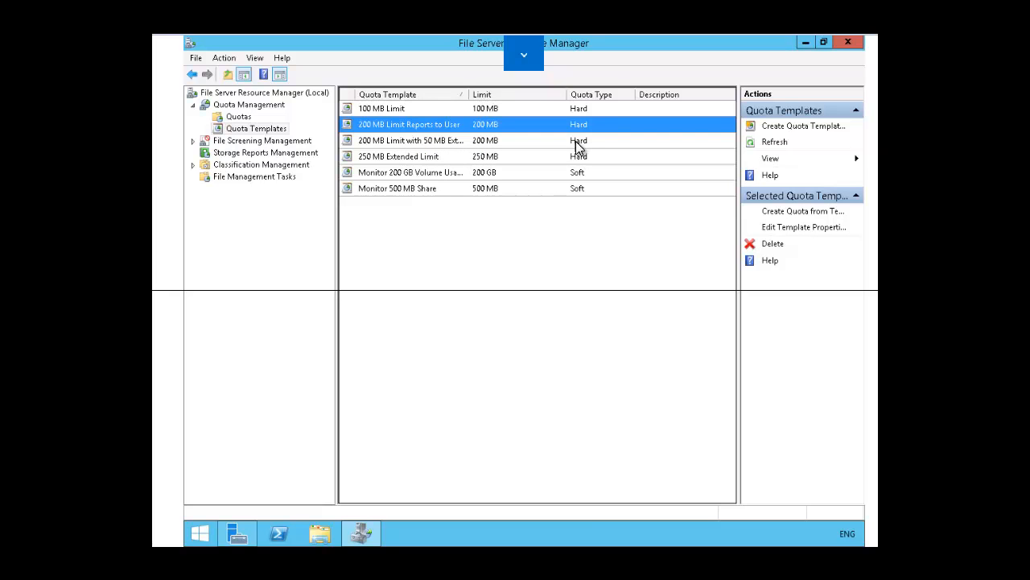
Step: Inspect the properties of the 250 MB Extended Limit and Monitor 200 GB Volume Usage templates
{"action": "double_click", "coordinate": [406, 157]}
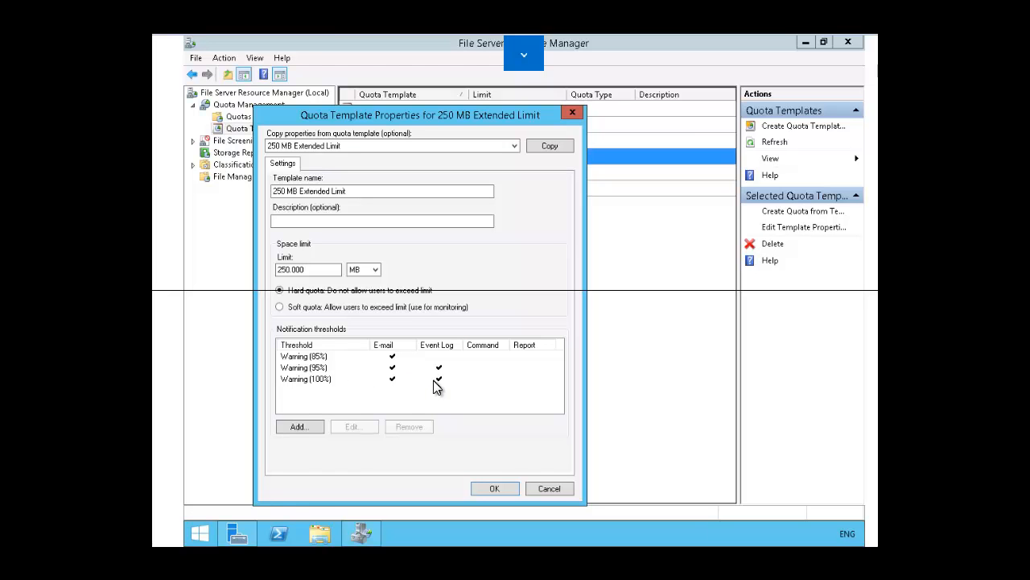
{"action": "left_click", "coordinate": [549, 488]}
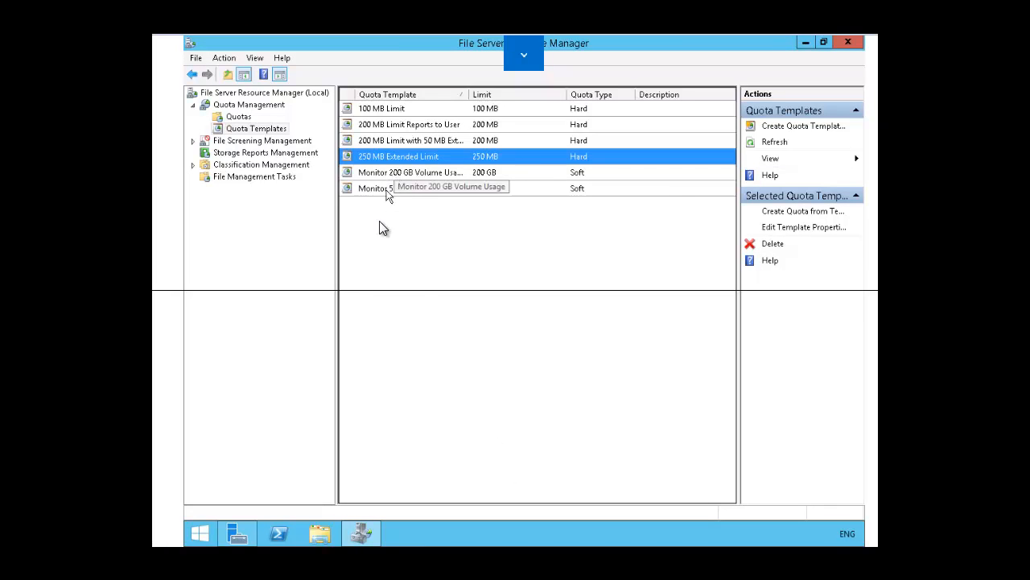
{"action": "double_click", "coordinate": [379, 174]}
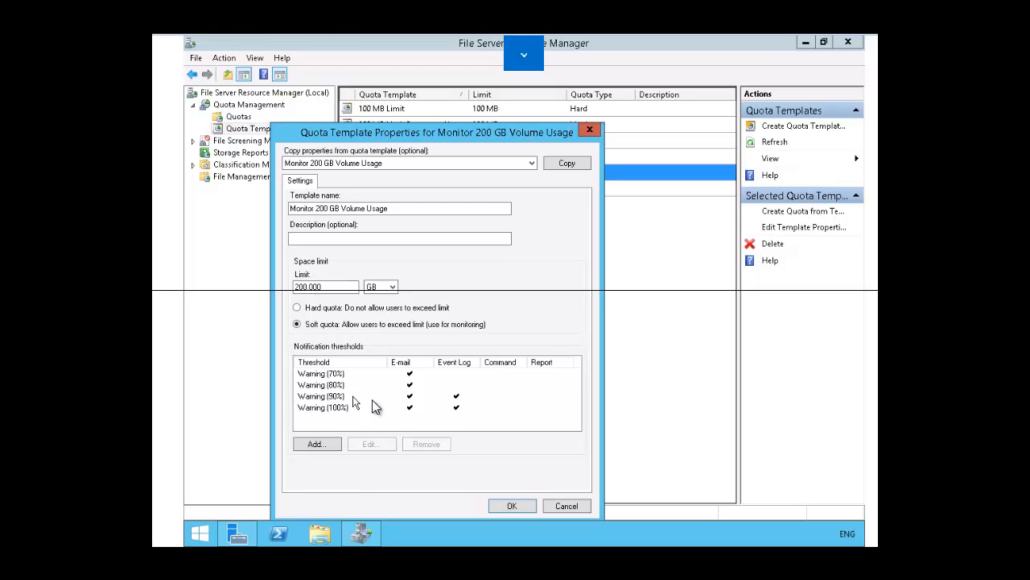
{"action": "left_click", "coordinate": [567, 506]}
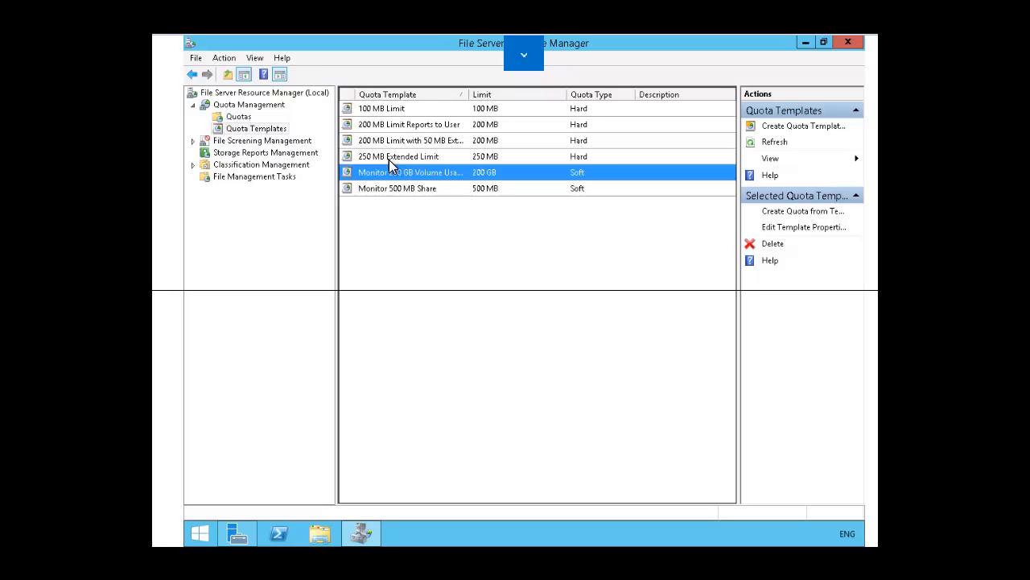
Step: Go to Quotas and start creating a new quota
{"action": "key", "text": "BackSpace"}
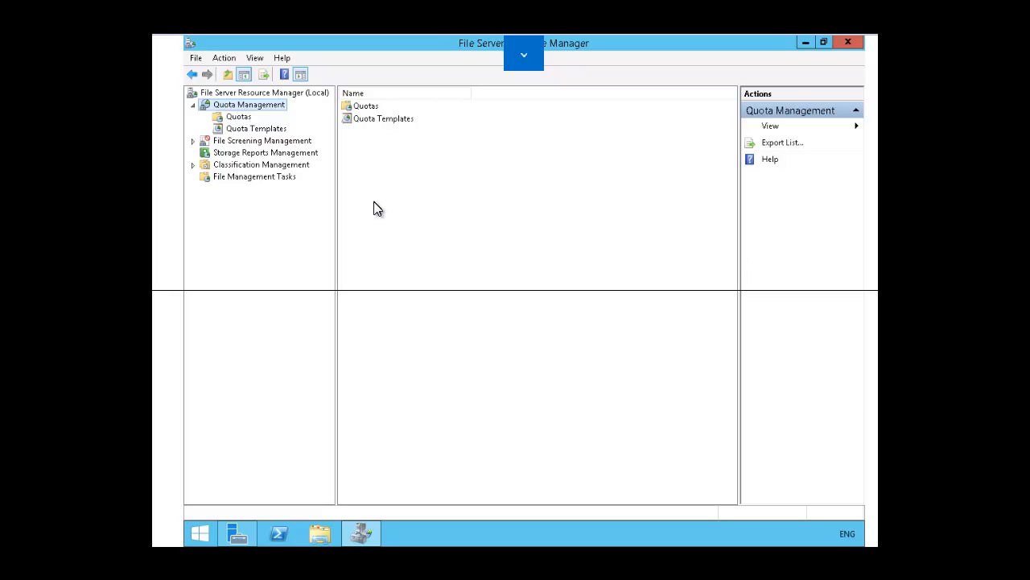
{"action": "left_click", "coordinate": [239, 117]}
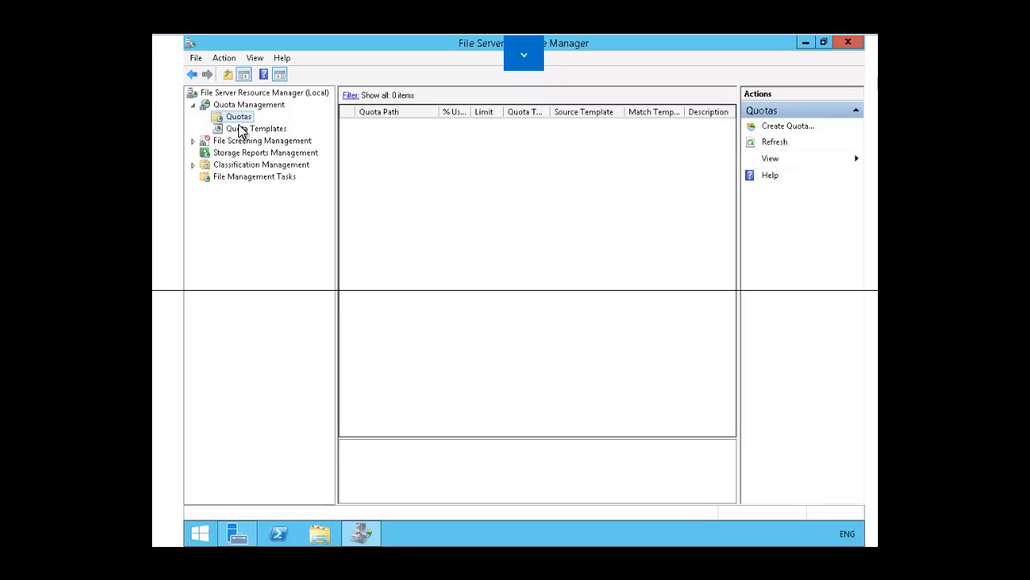
{"action": "right_click", "coordinate": [241, 121]}
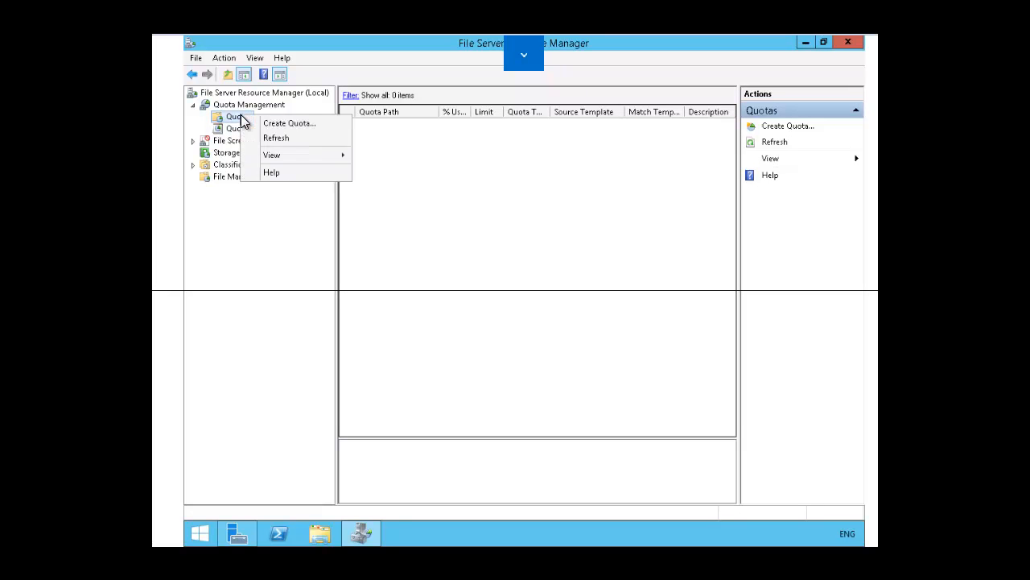
{"action": "left_click", "coordinate": [282, 125]}
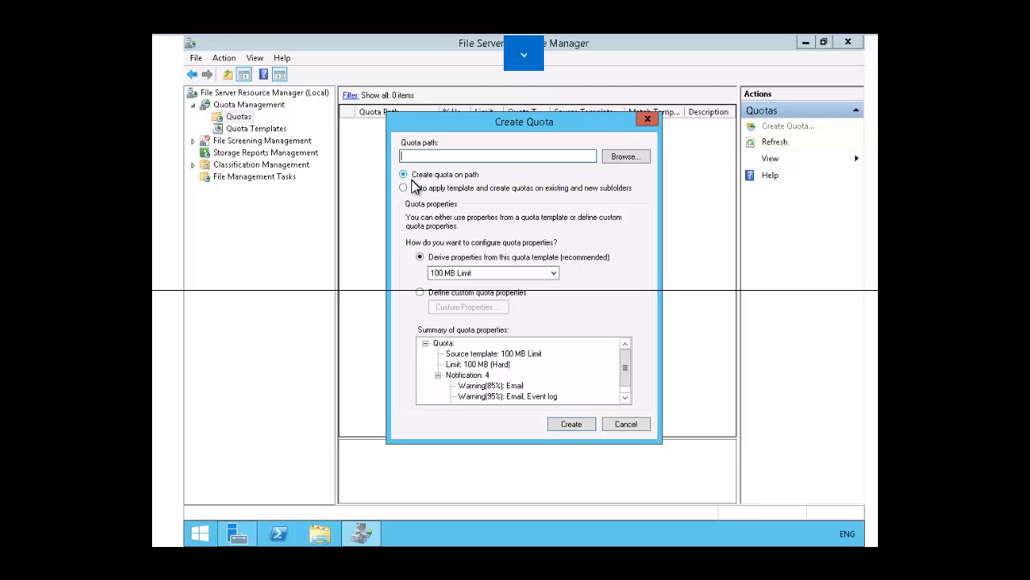
Step: Create a new folder named Quota on Local Disk (C:) and set it as the quota path
{"action": "left_click", "coordinate": [623, 156]}
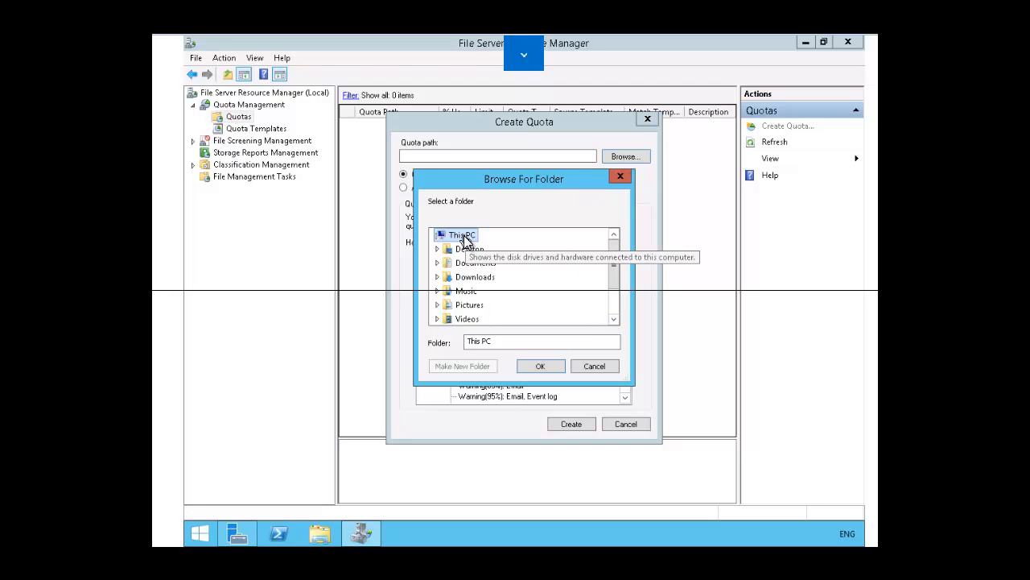
{"action": "left_click", "coordinate": [614, 319]}
{"action": "left_click", "coordinate": [614, 320]}
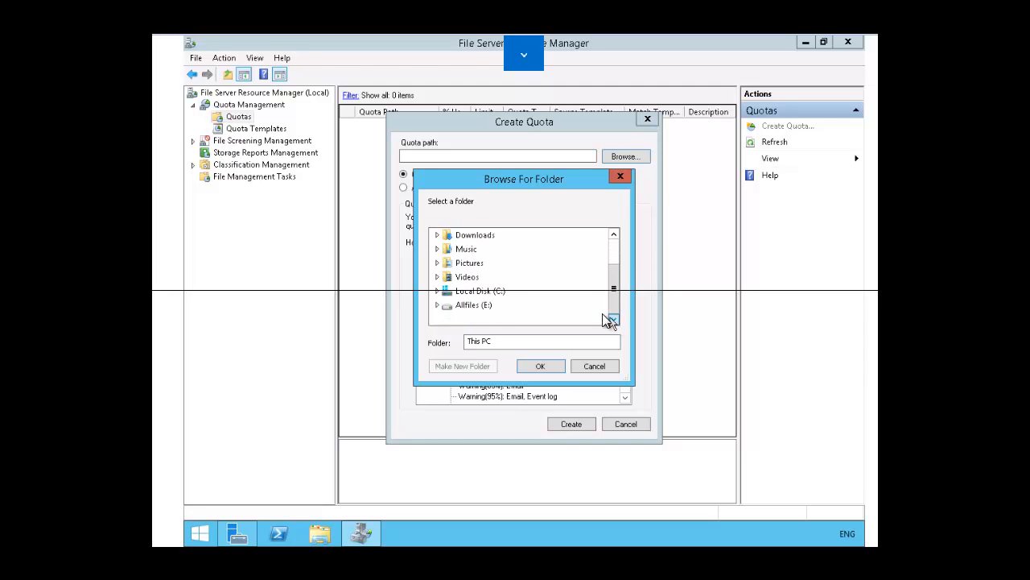
{"action": "double_click", "coordinate": [491, 295]}
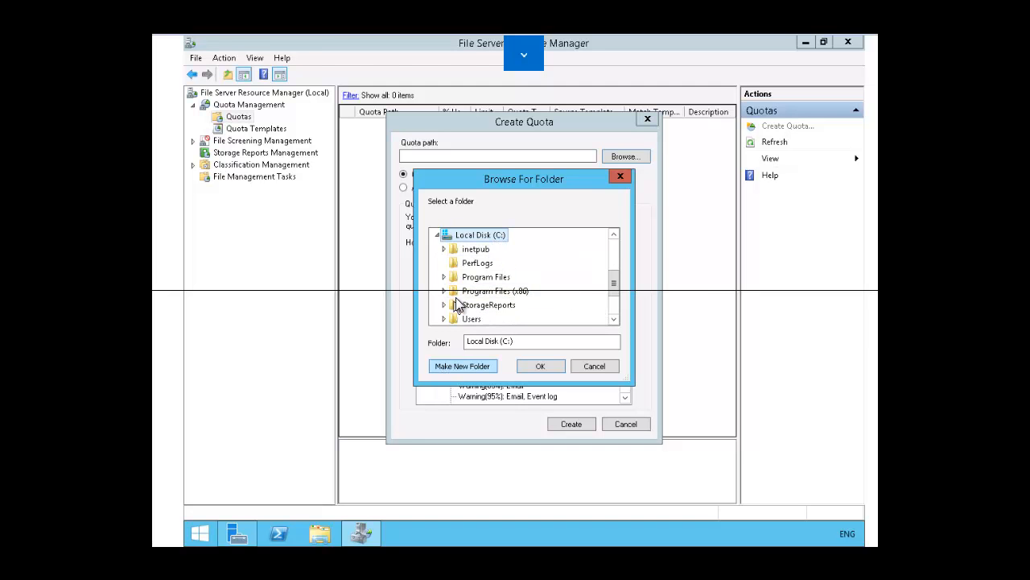
{"action": "left_click", "coordinate": [461, 367]}
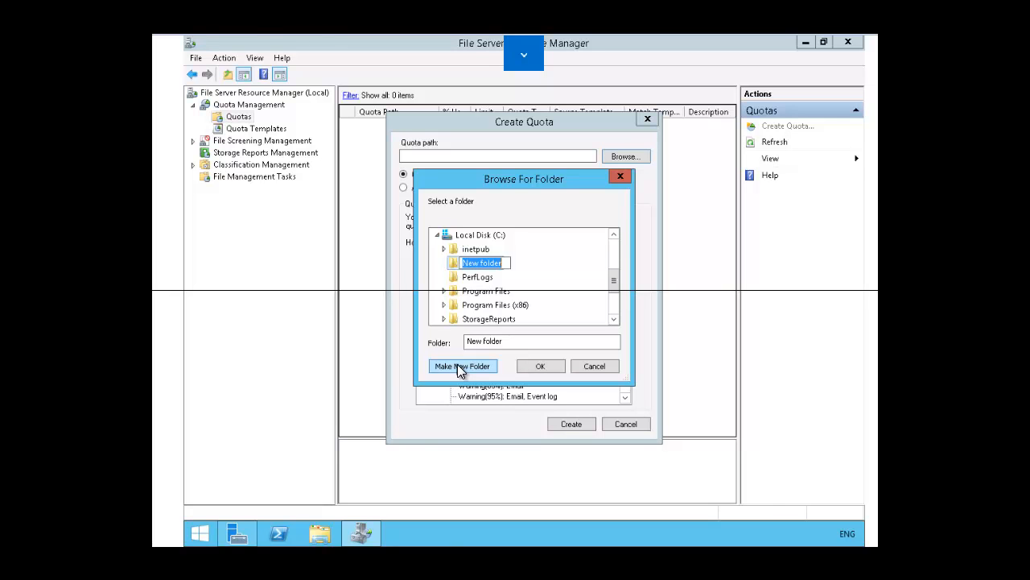
{"action": "type", "text": "Quota"}
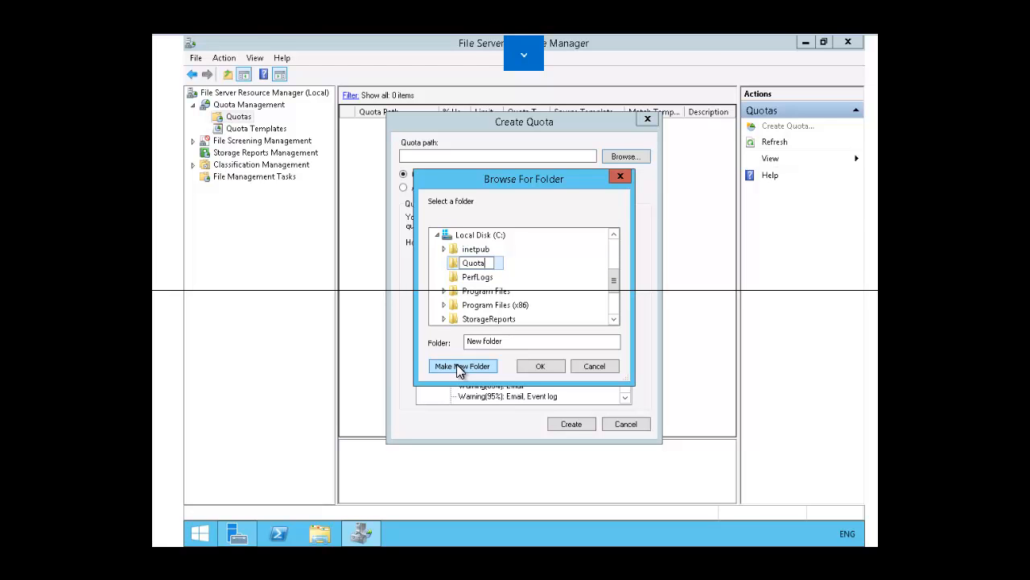
{"action": "left_click", "coordinate": [541, 367]}
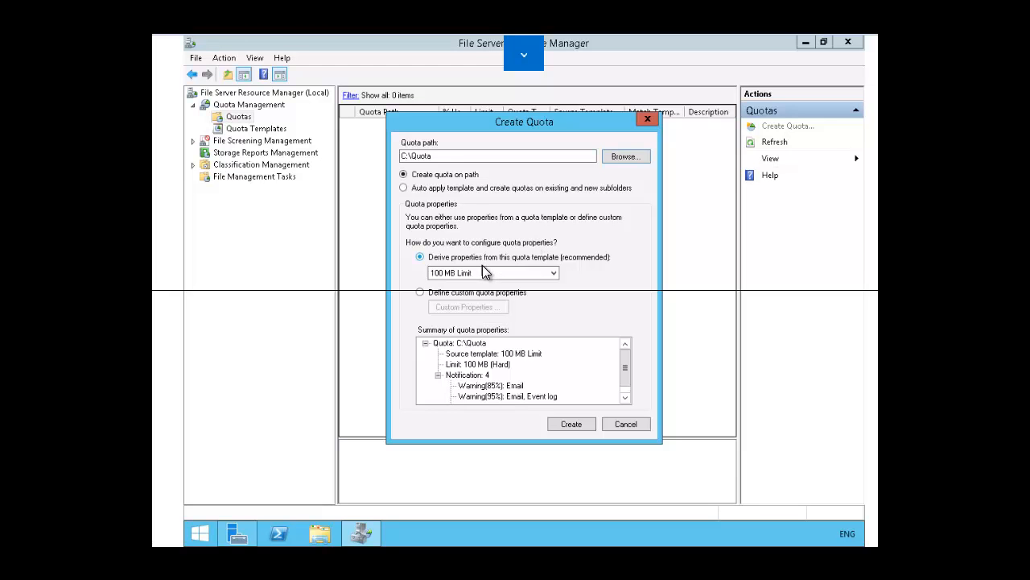
Step: Choose the Monitor 500 MB Share template for the quota's properties
{"action": "left_click", "coordinate": [481, 273]}
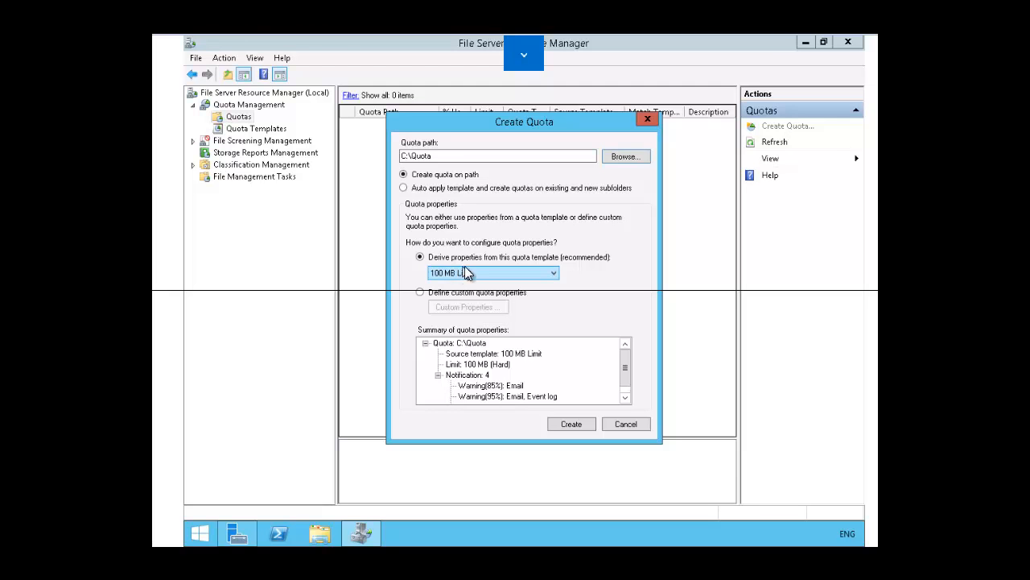
{"action": "left_click", "coordinate": [556, 280]}
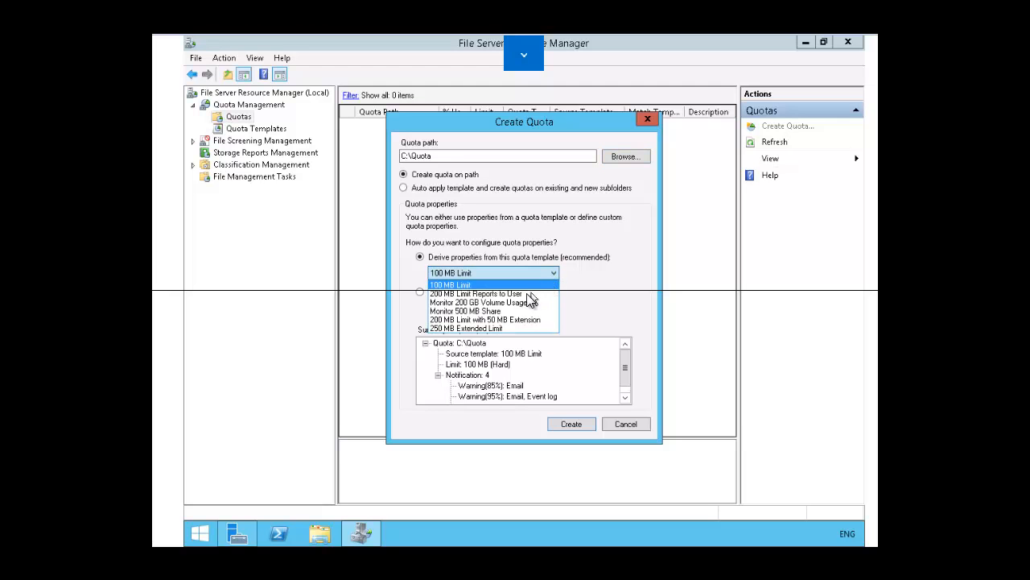
{"action": "left_click", "coordinate": [465, 312]}
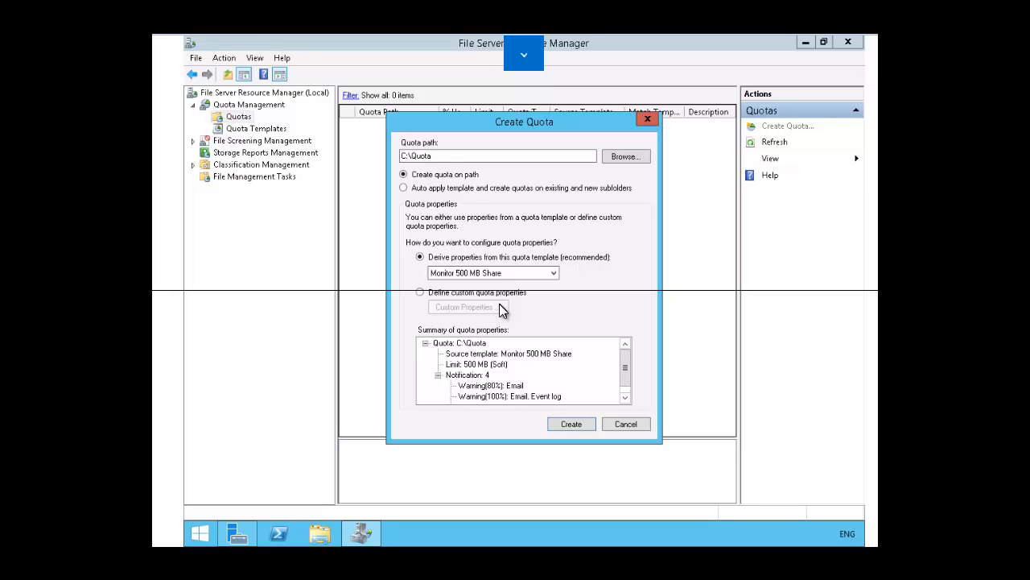
Step: Switch to custom quota properties and copy the settings from the 100 MB Limit template
{"action": "left_click", "coordinate": [421, 295]}
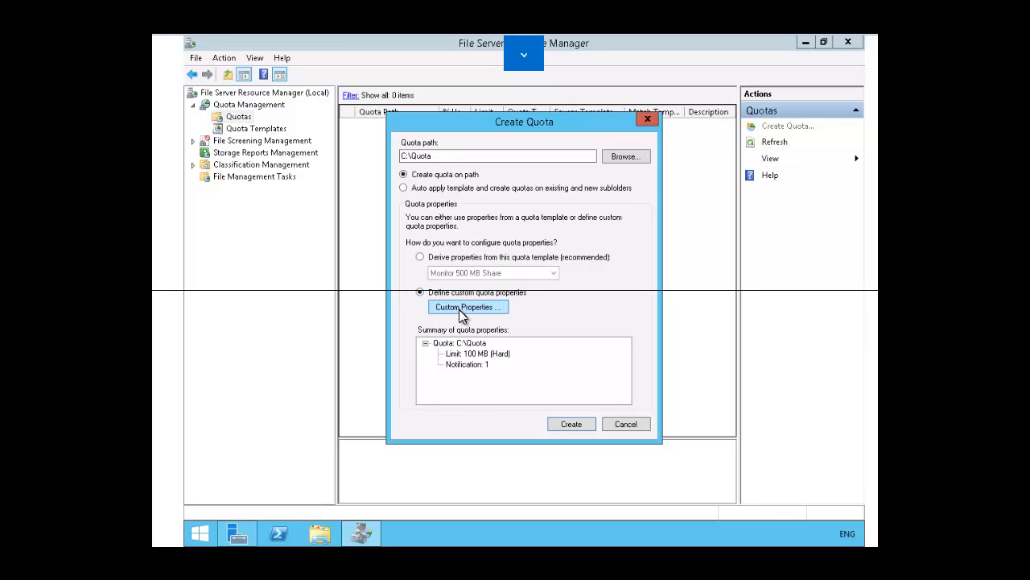
{"action": "left_click", "coordinate": [463, 310]}
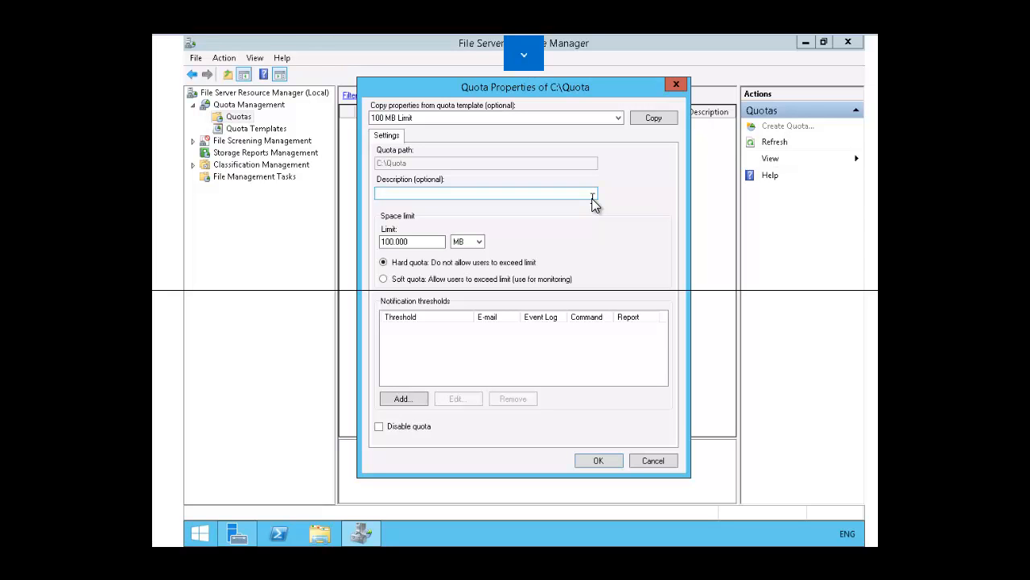
{"action": "left_click", "coordinate": [662, 118]}
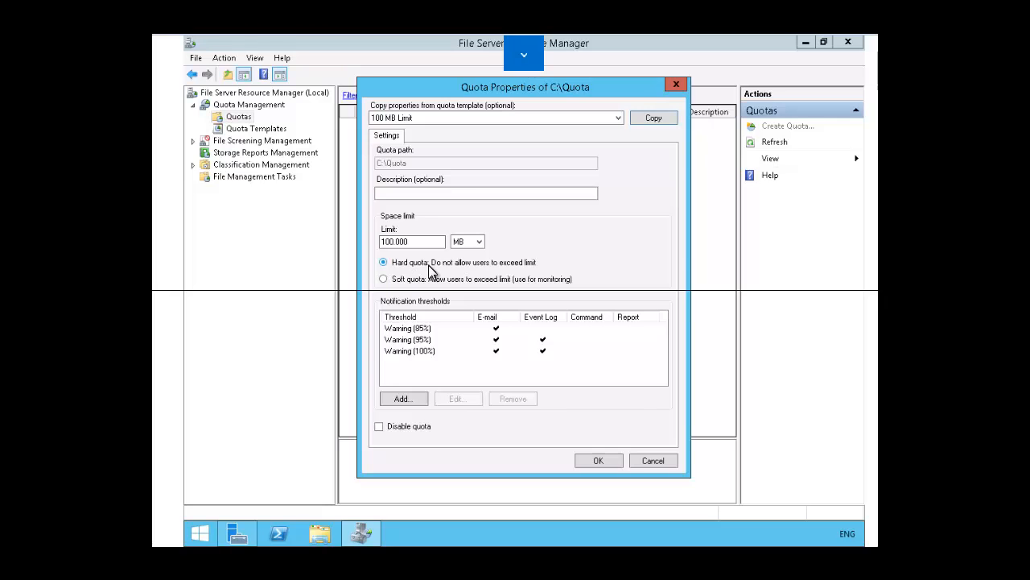
Step: Add a new notification threshold at 87% usage, trying the e-mail, event log and command options but leaving them off
{"action": "left_click", "coordinate": [400, 399]}
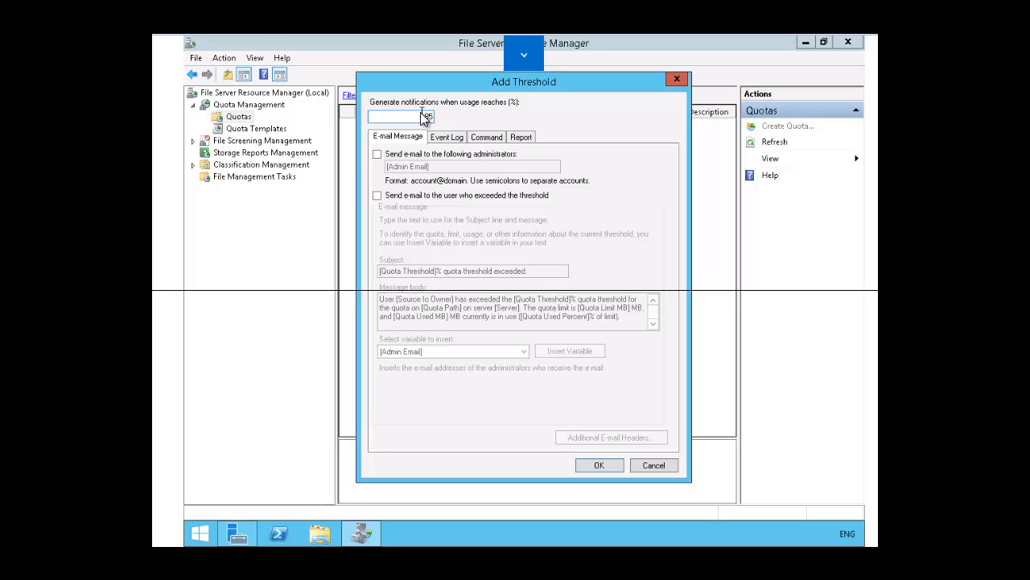
{"action": "left_click", "coordinate": [378, 154]}
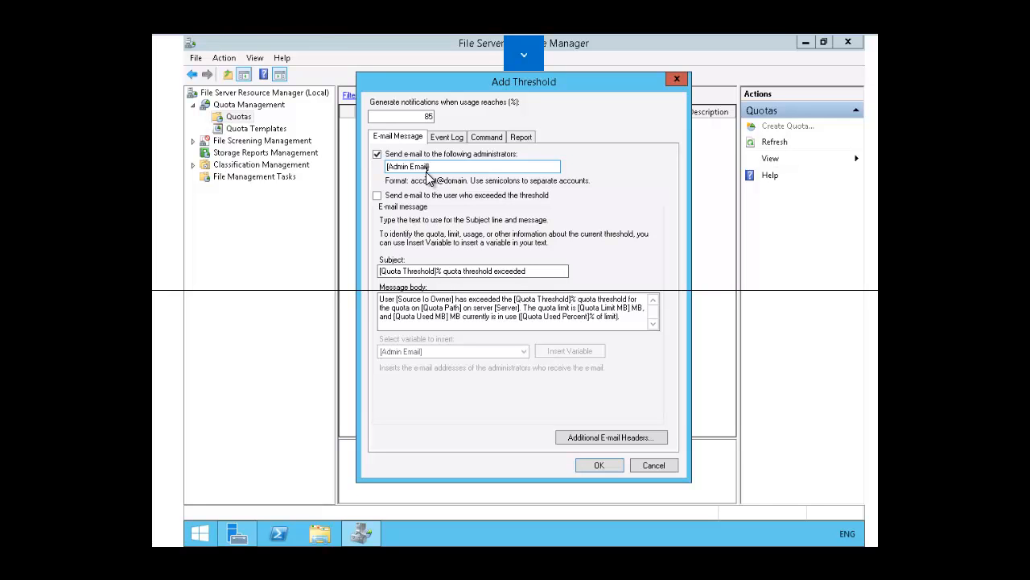
{"action": "left_click", "coordinate": [377, 155]}
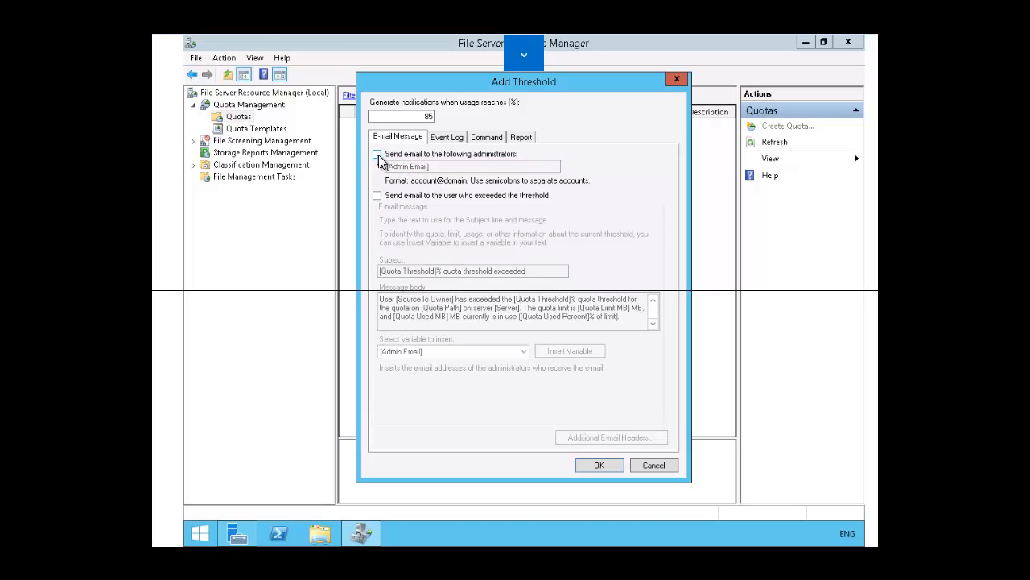
{"action": "left_click", "coordinate": [439, 139]}
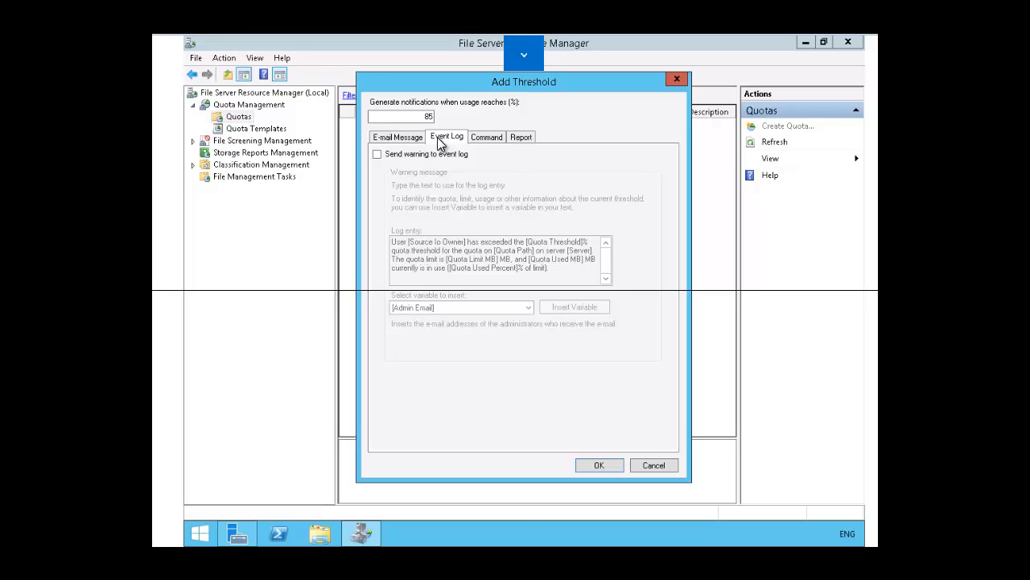
{"action": "left_click", "coordinate": [377, 155]}
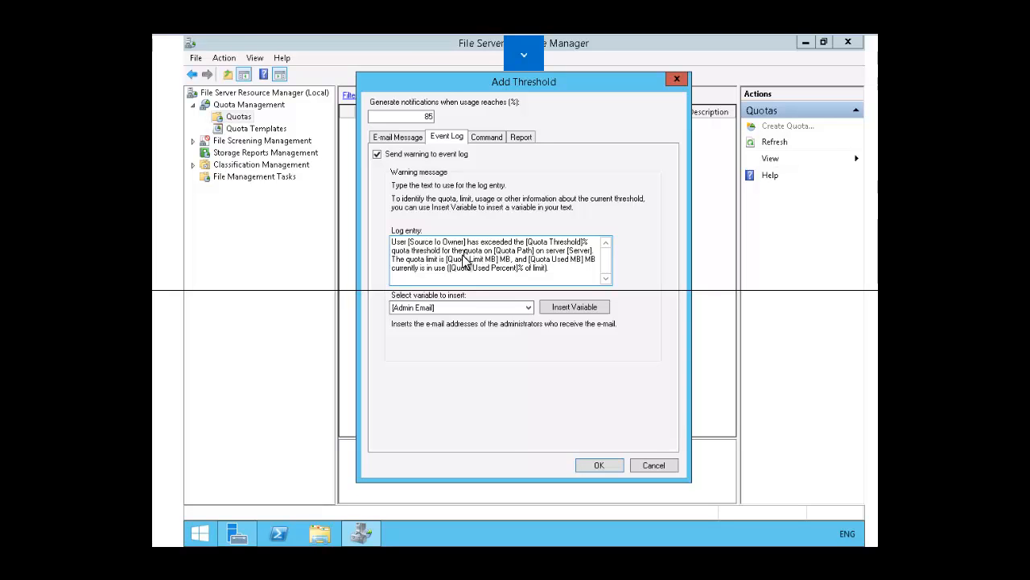
{"action": "left_click", "coordinate": [378, 154]}
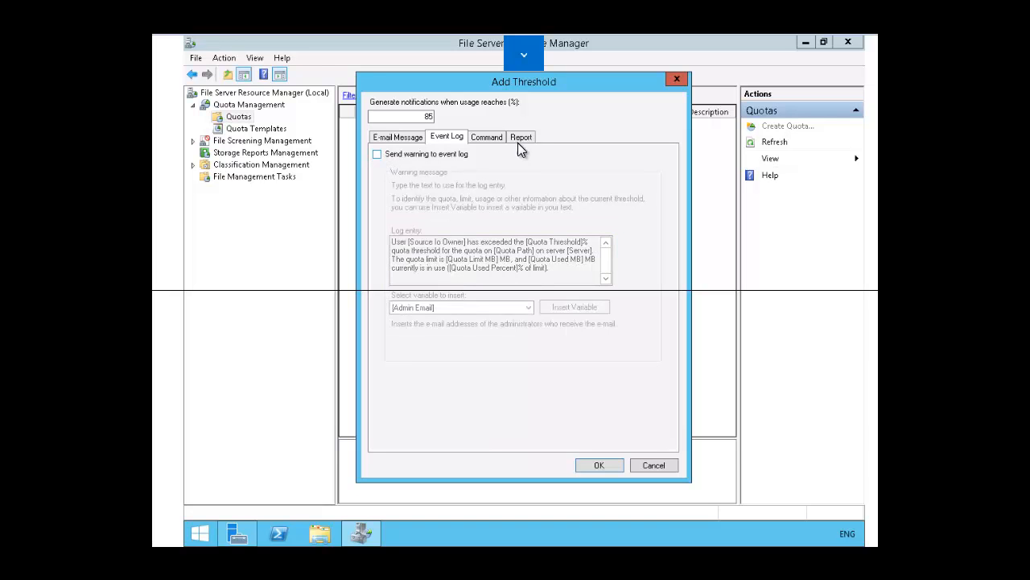
{"action": "left_click", "coordinate": [494, 137]}
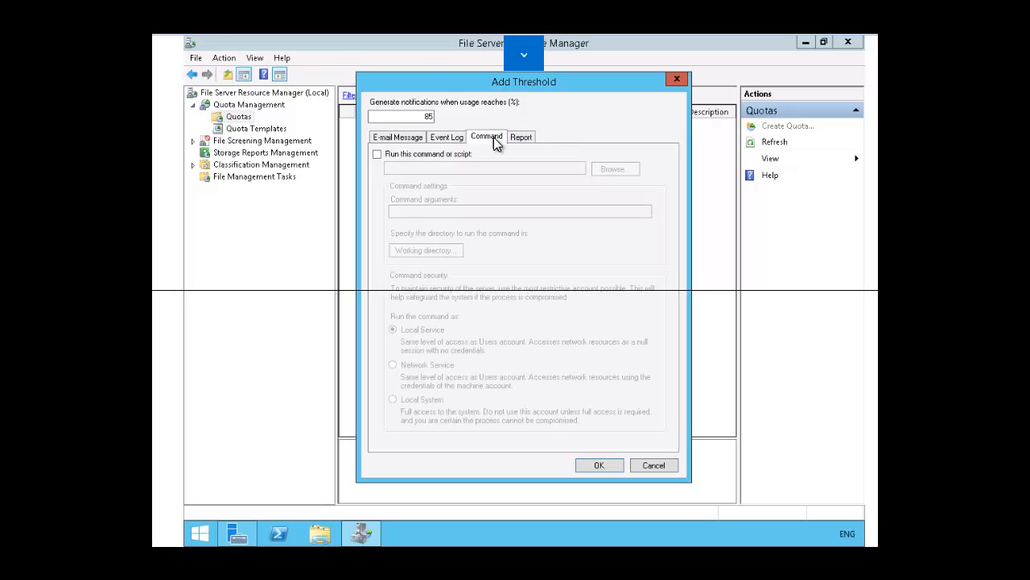
{"action": "left_click", "coordinate": [377, 155]}
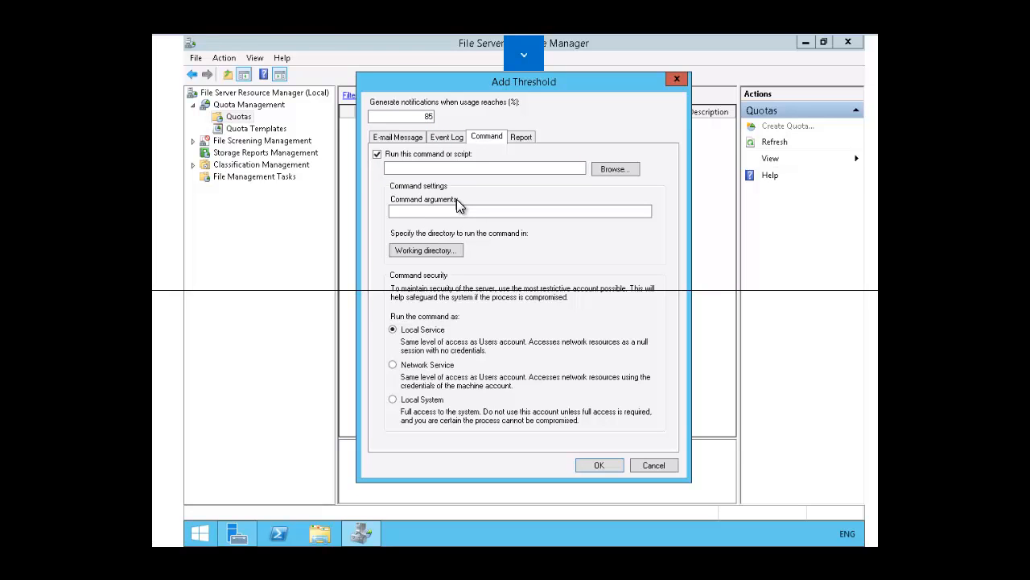
{"action": "left_click", "coordinate": [380, 153]}
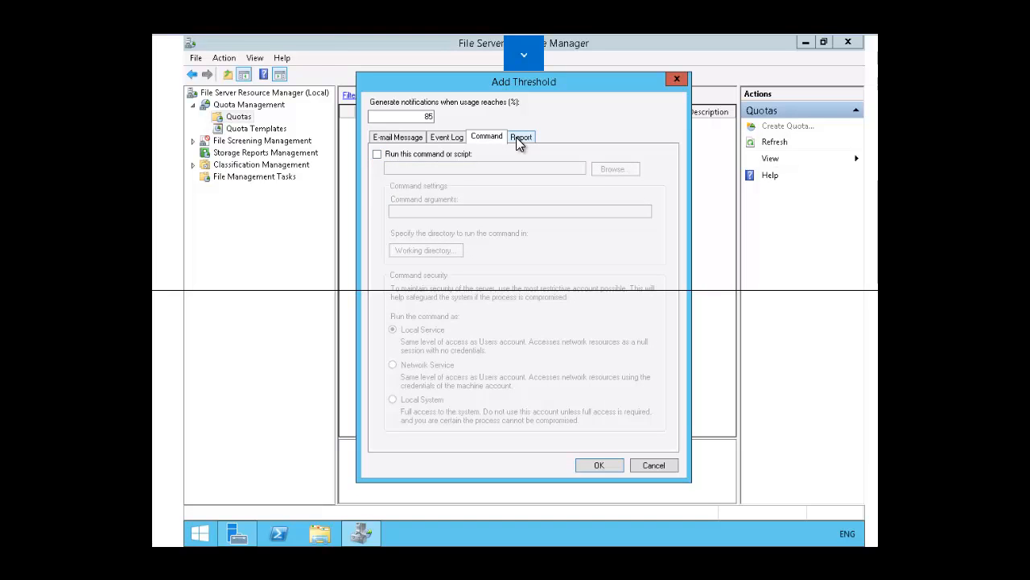
Step: Enable report generation for the new threshold, browse the list of available reports, and confirm the threshold
{"action": "left_click", "coordinate": [516, 138]}
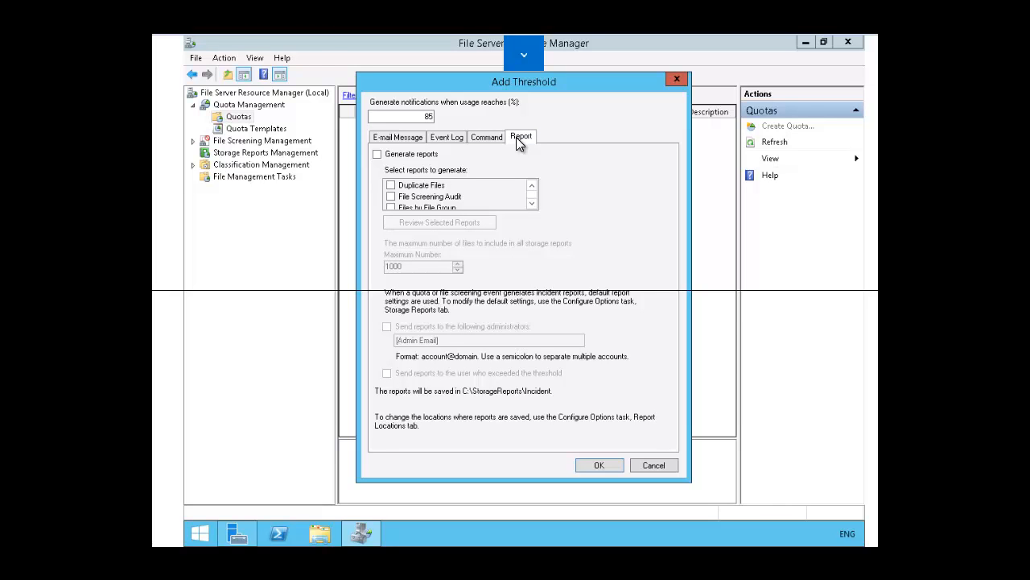
{"action": "left_click", "coordinate": [376, 155]}
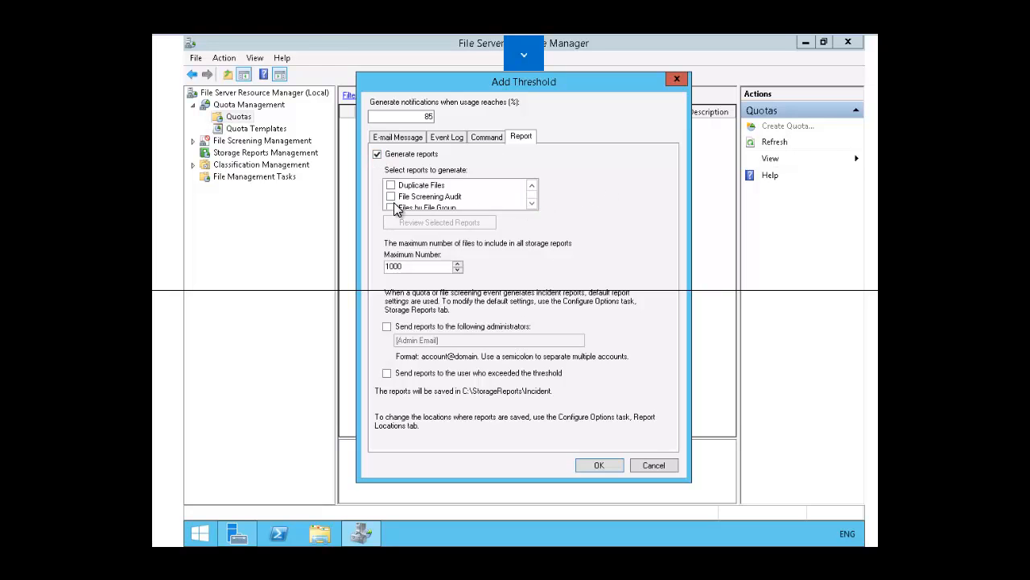
{"action": "left_click", "coordinate": [531, 205]}
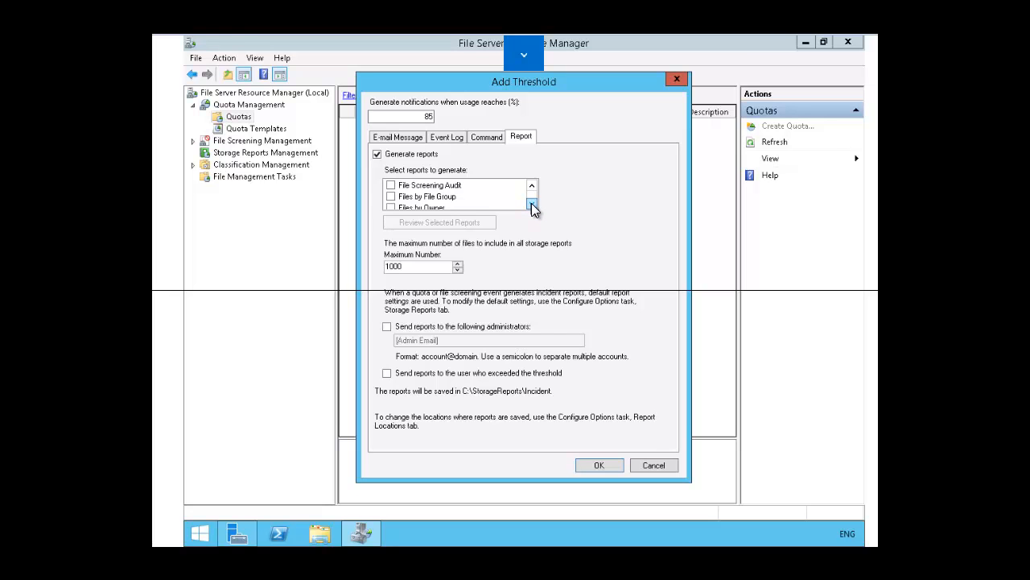
{"action": "left_click", "coordinate": [531, 205]}
{"action": "left_click", "coordinate": [531, 205]}
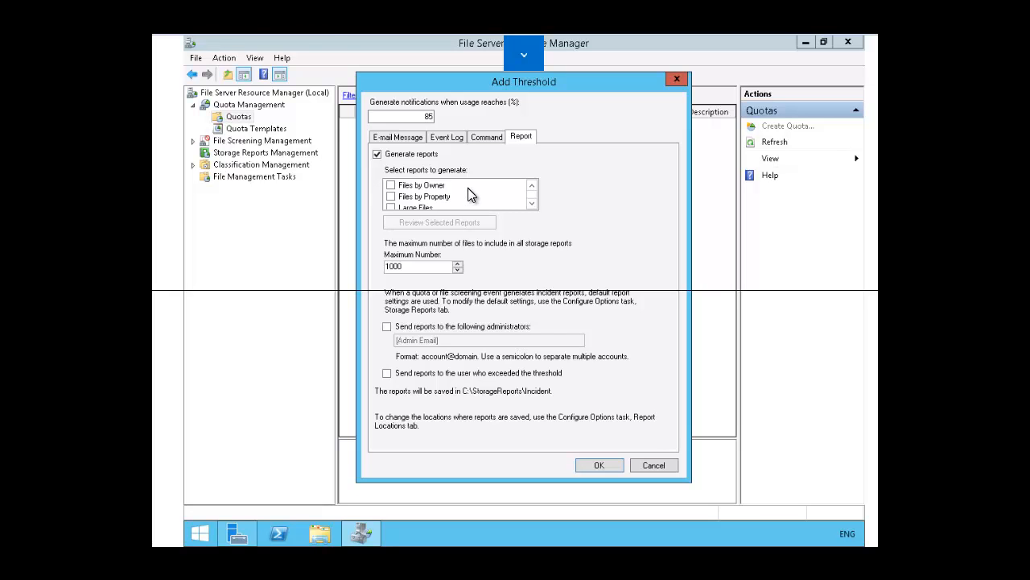
{"action": "left_click", "coordinate": [600, 476]}
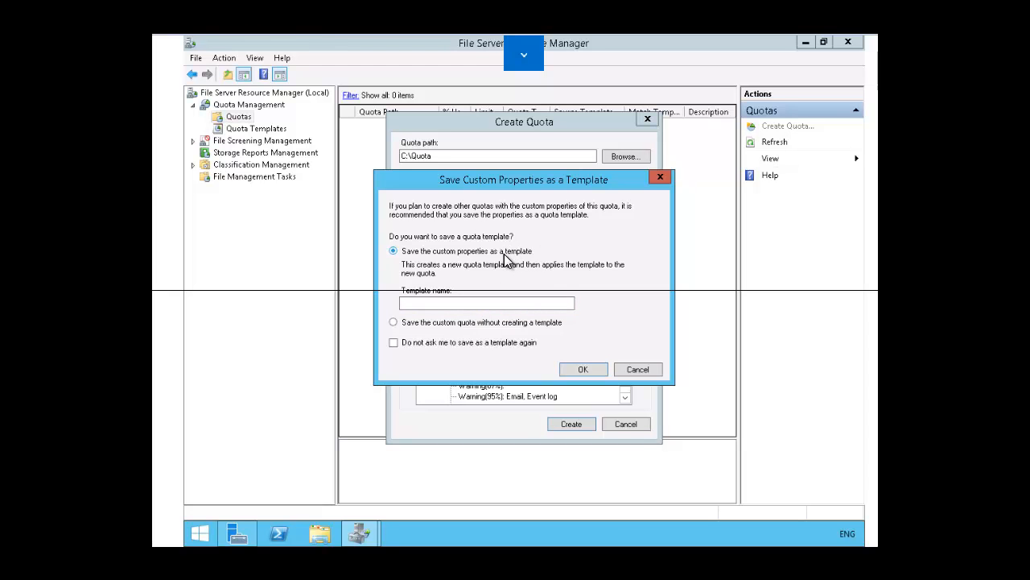
Step: Save the custom quota without creating a template
{"action": "left_click", "coordinate": [393, 322]}
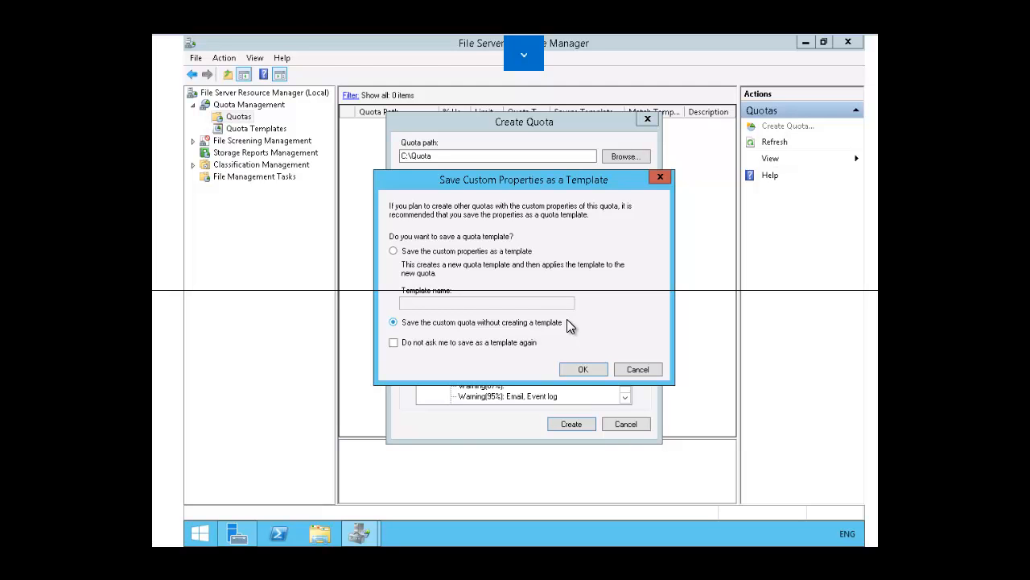
{"action": "left_click", "coordinate": [587, 371]}
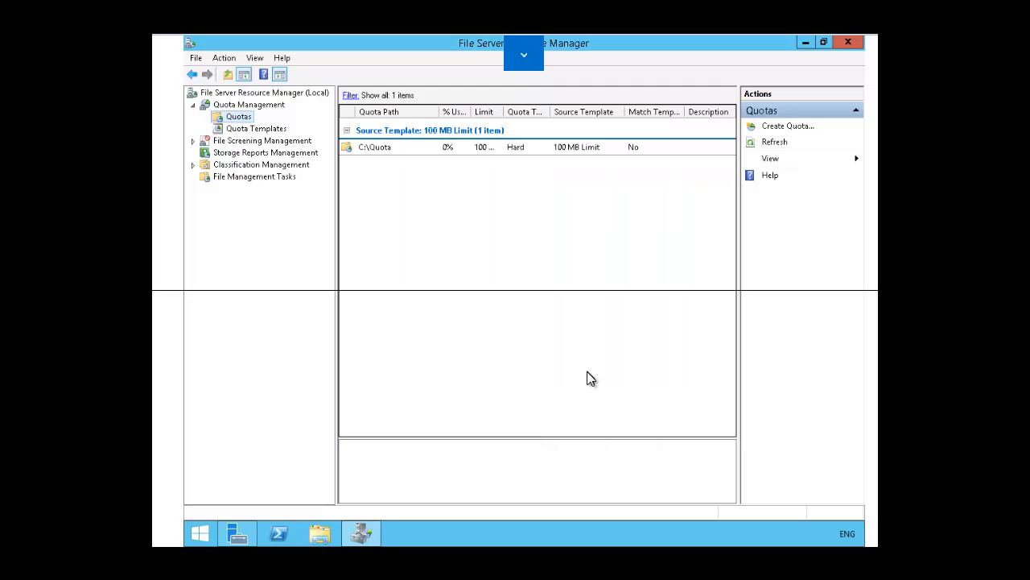
Step: Open the C:\Quota quota's properties to review its limit and thresholds, and close them without changes
{"action": "left_click", "coordinate": [380, 149]}
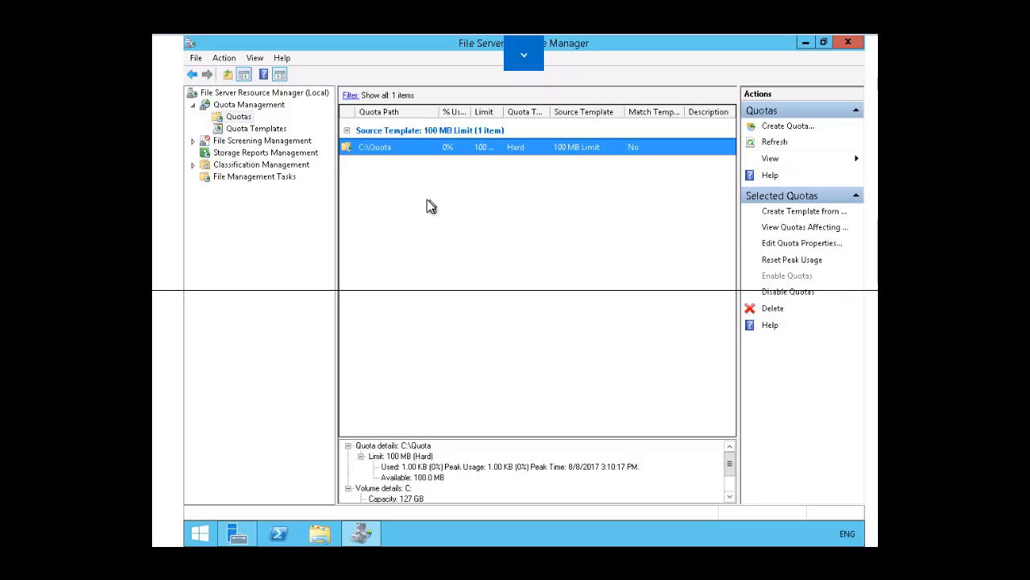
{"action": "right_click", "coordinate": [381, 151]}
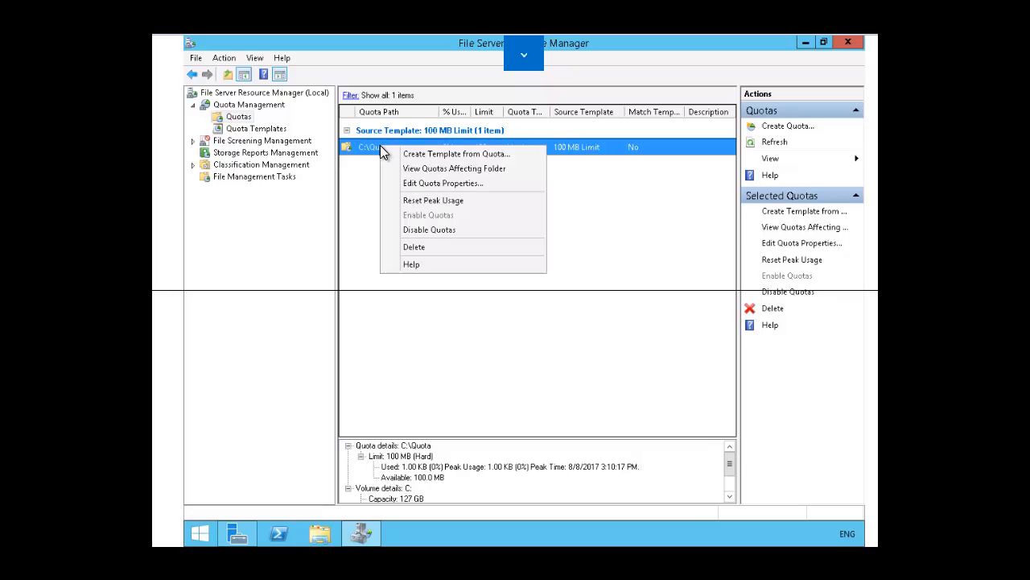
{"action": "left_click", "coordinate": [439, 183]}
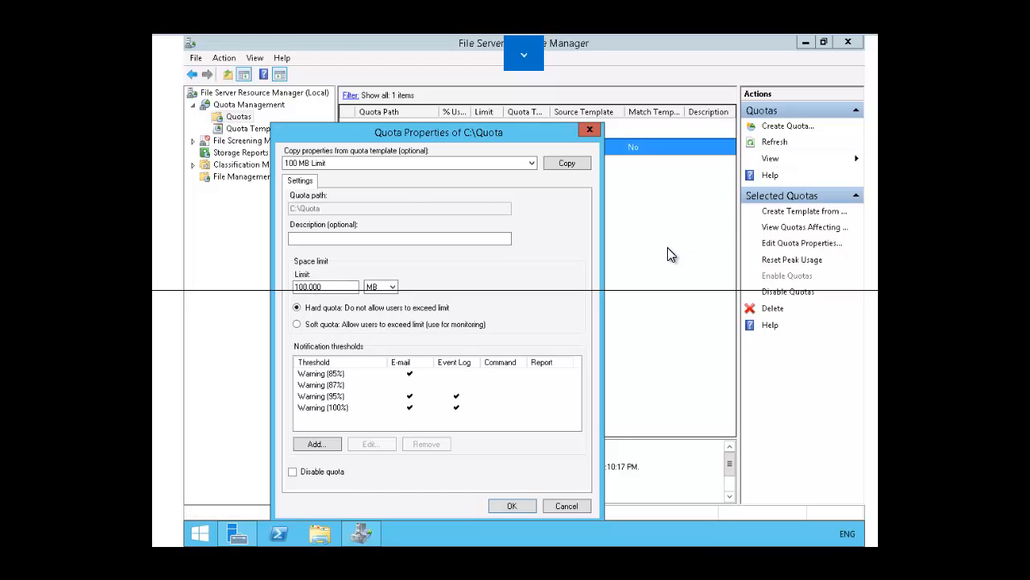
{"action": "left_click", "coordinate": [564, 507]}
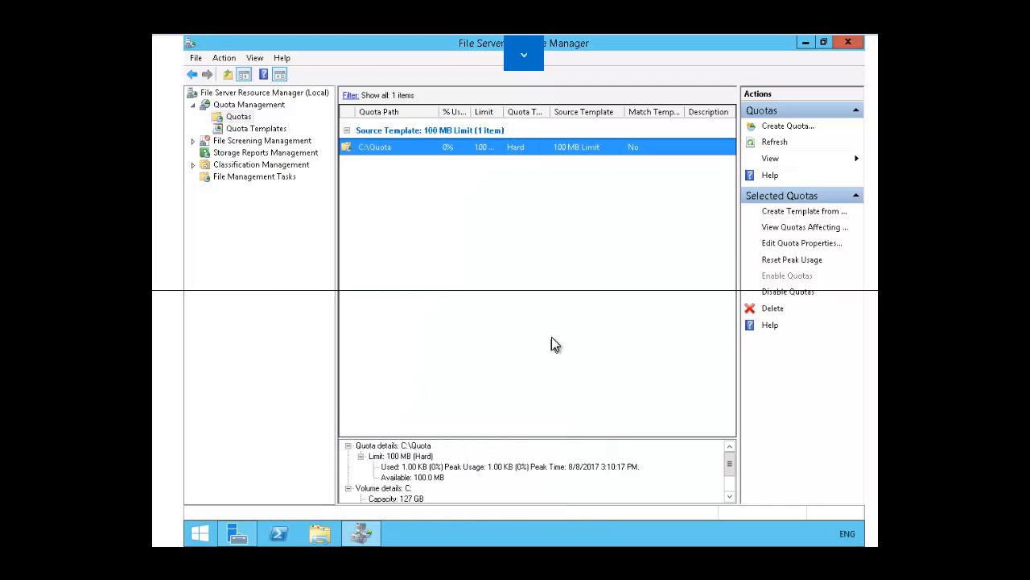